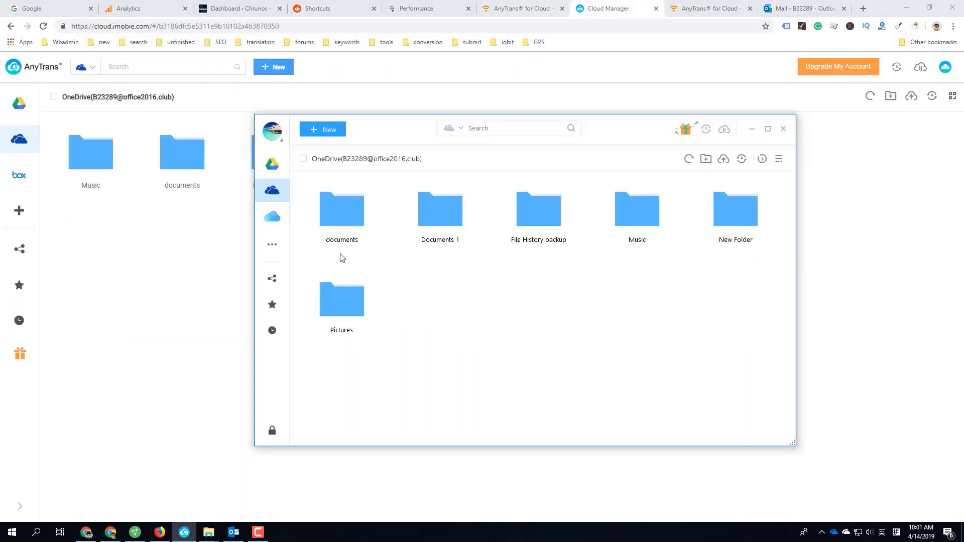
Switch to browsing iCloud Drive, maximize the window, and show the empty Sync Task panel.
left_click(271, 245)
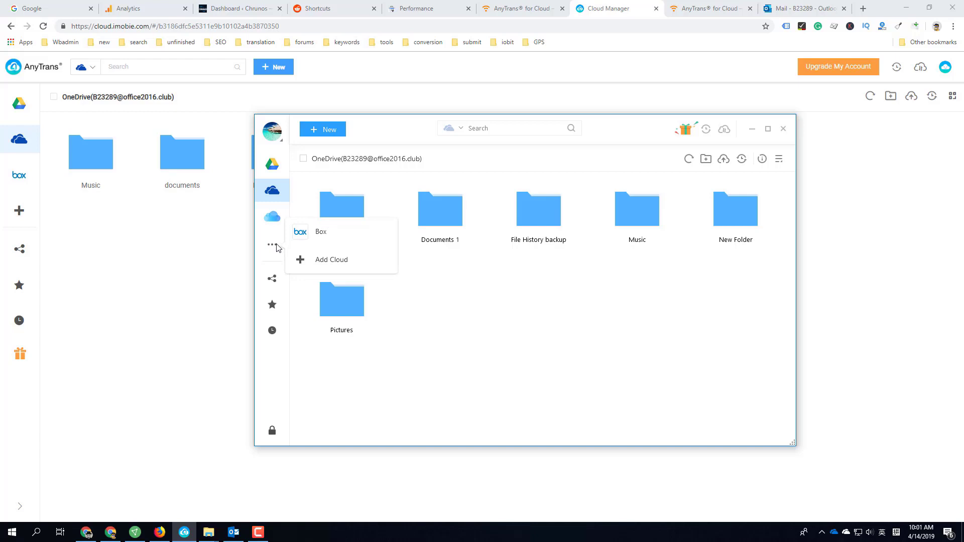
left_click(272, 216)
mouse_move(626, 252)
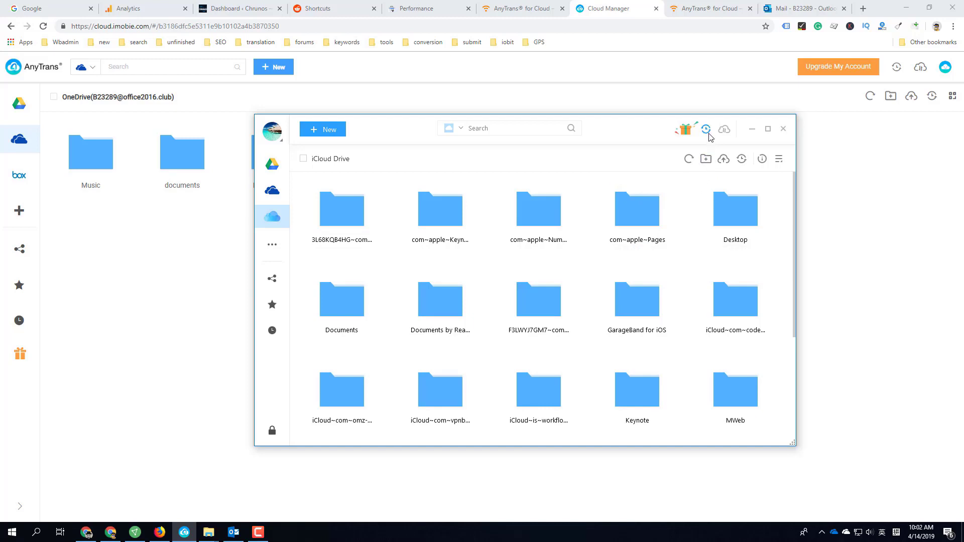
left_click(768, 129)
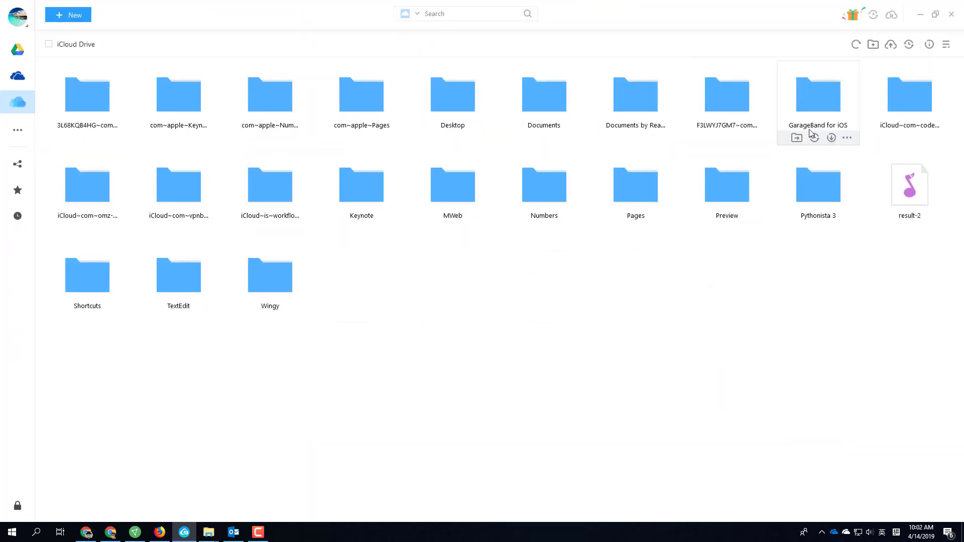
left_click(874, 17)
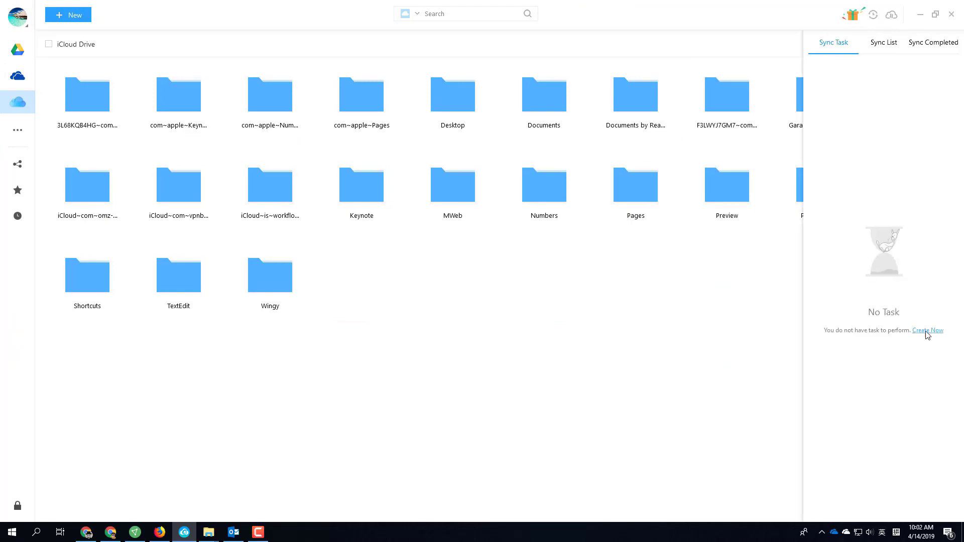
Create and start a sync task from iCloud Drive's Shortcuts > Music to OneDrive's Music folder.
left_click(925, 331)
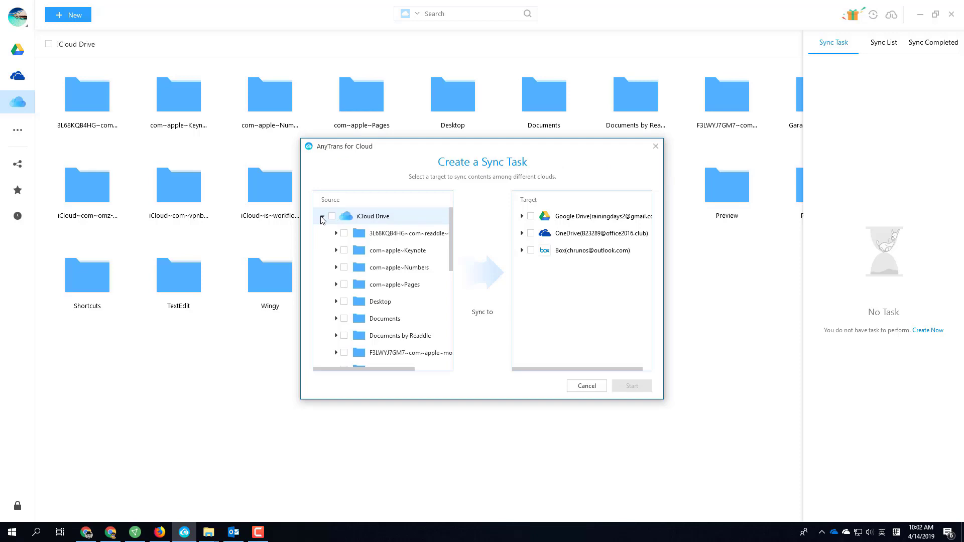
left_click_drag(450, 255, 450, 354)
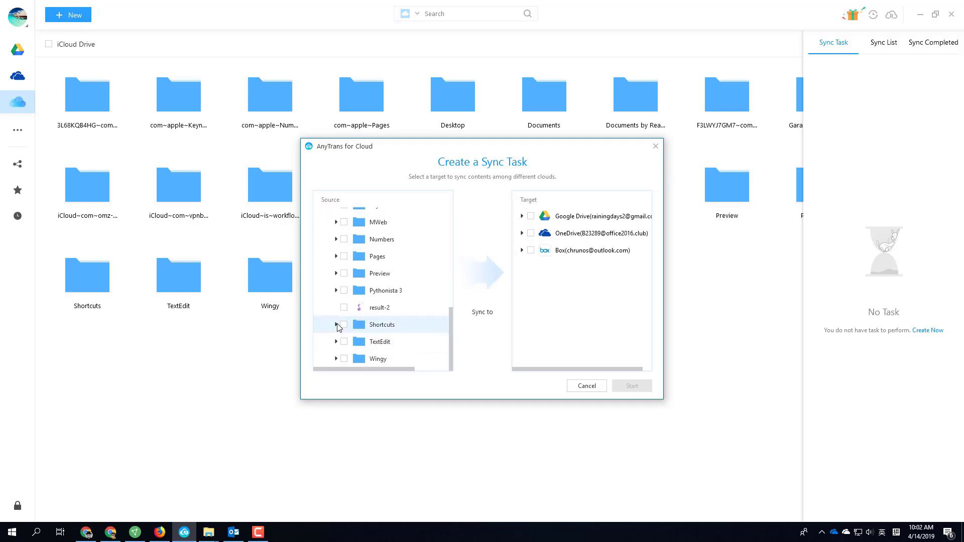
left_click(337, 324)
left_click_drag(449, 255, 449, 271)
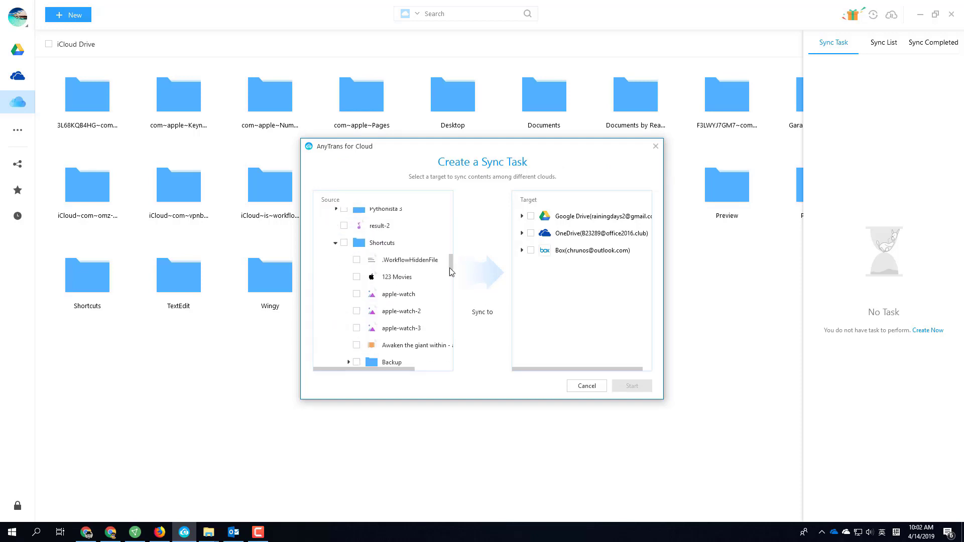
scroll(450, 271, "down", 10)
left_click(357, 223)
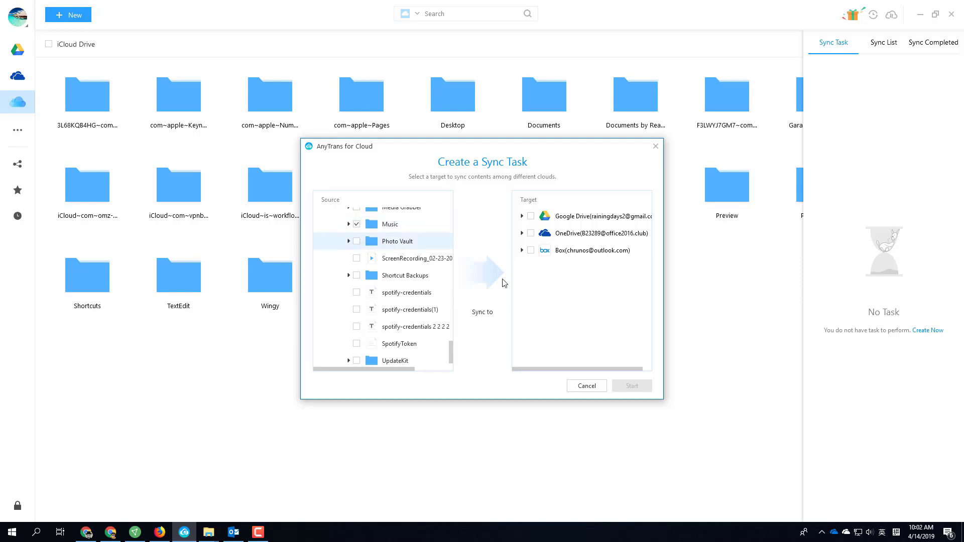
left_click(522, 233)
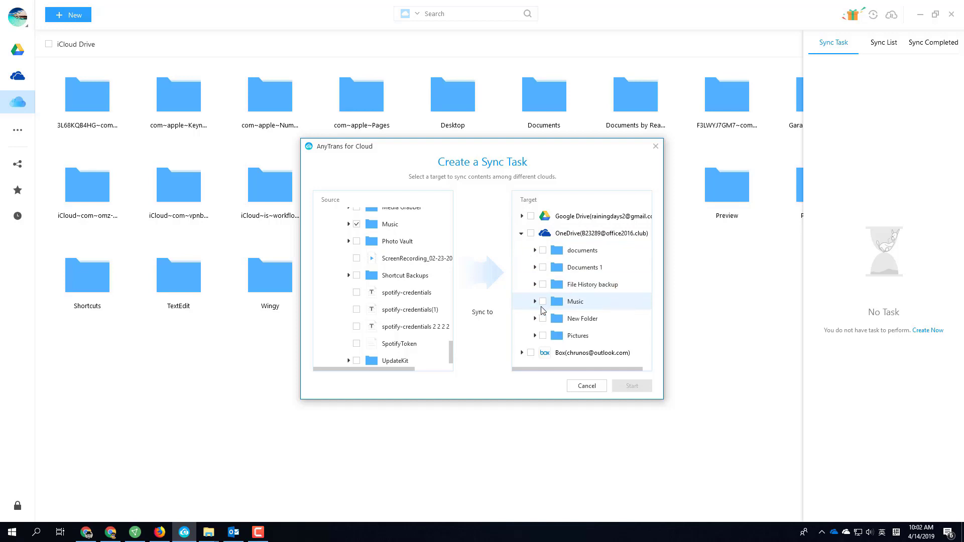
left_click(543, 301)
left_click(632, 386)
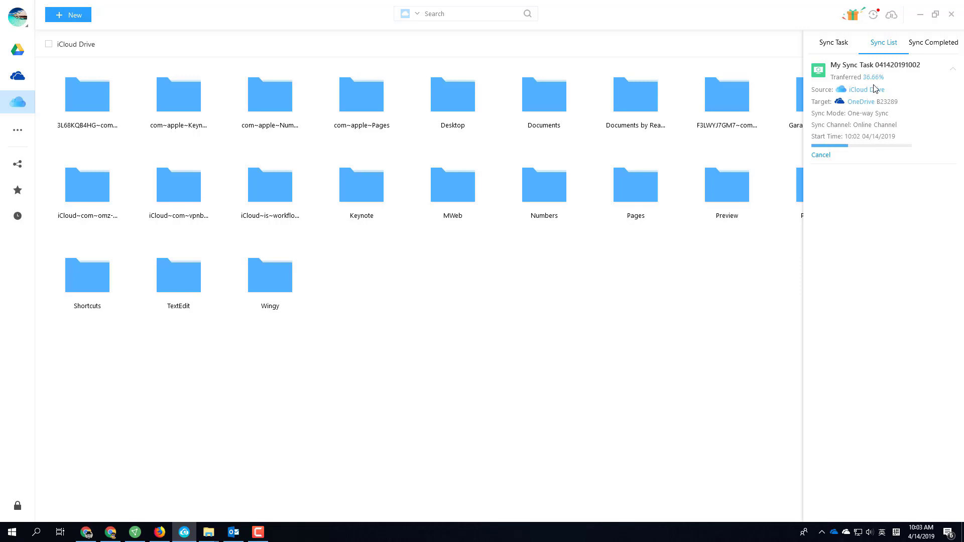
View the synced OneDrive Music folder from the Sync List, then minimize AnyTrans for Cloud.
left_click(868, 102)
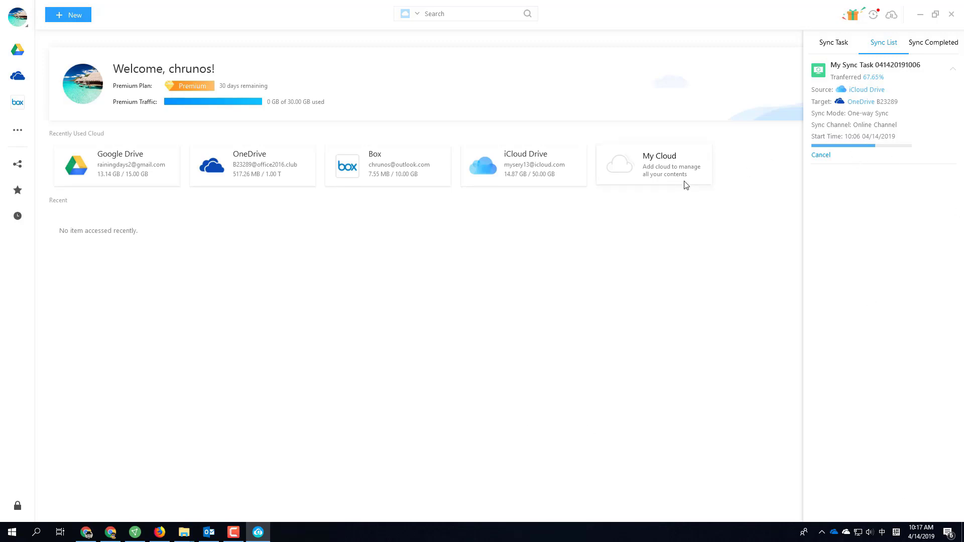
left_click(920, 14)
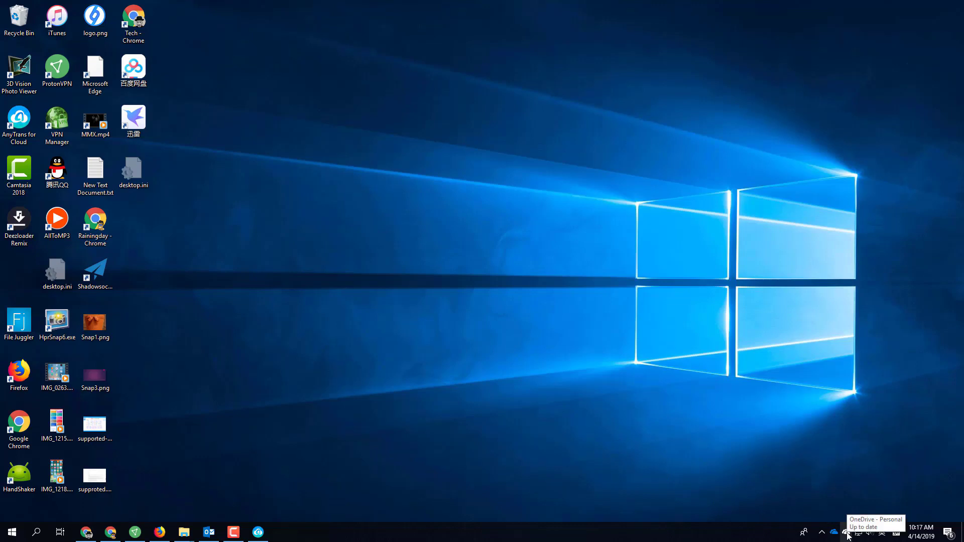
Open File Juggler from the tray and add a rule, replacing its description with 'Sync iCloud Music to OneDrive'.
left_click(822, 535)
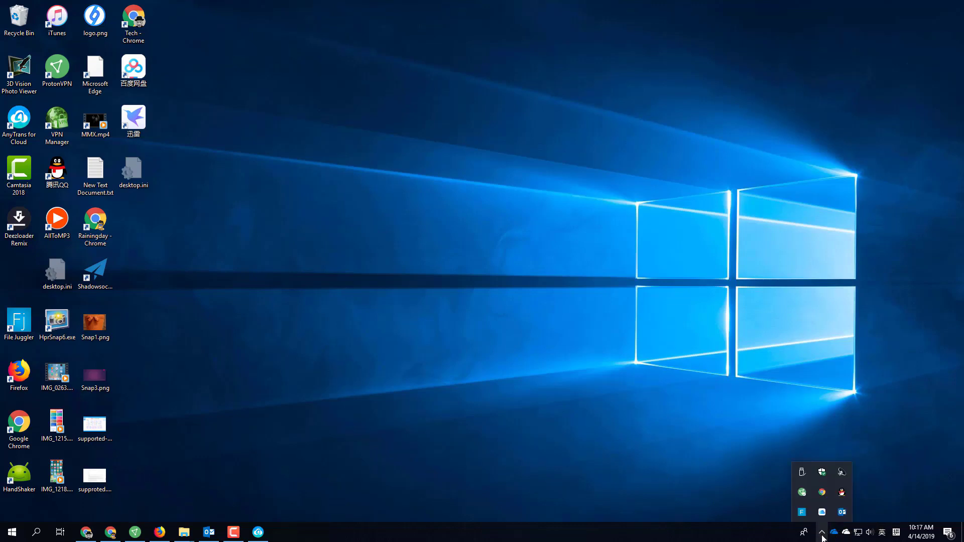
left_click(801, 512)
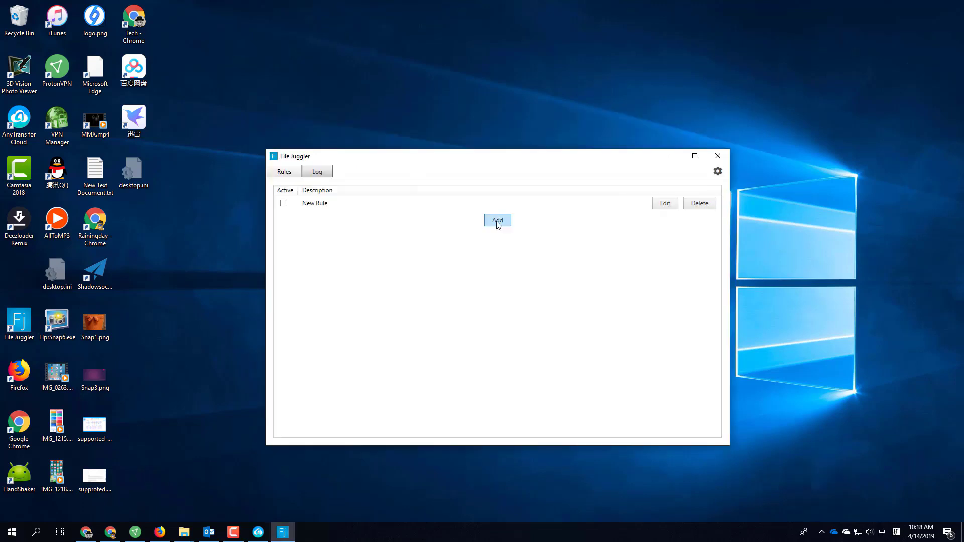
left_click(496, 221)
triple_click(166, 64)
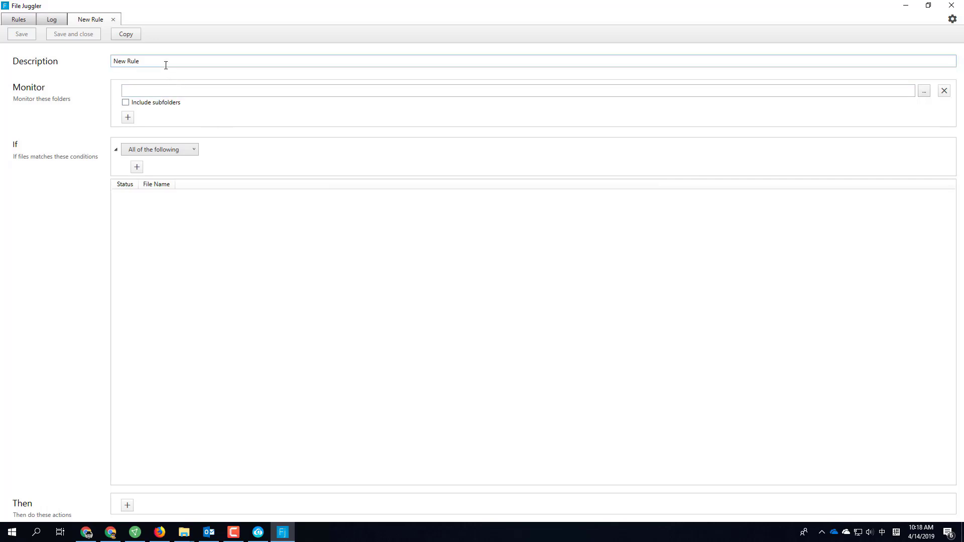
key("BackSpace")
type("Sync")
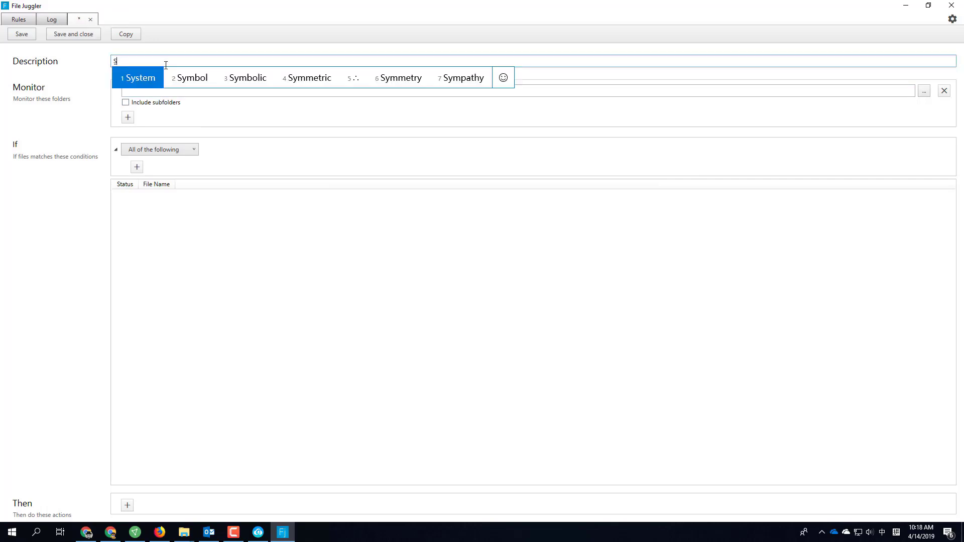
type(" i")
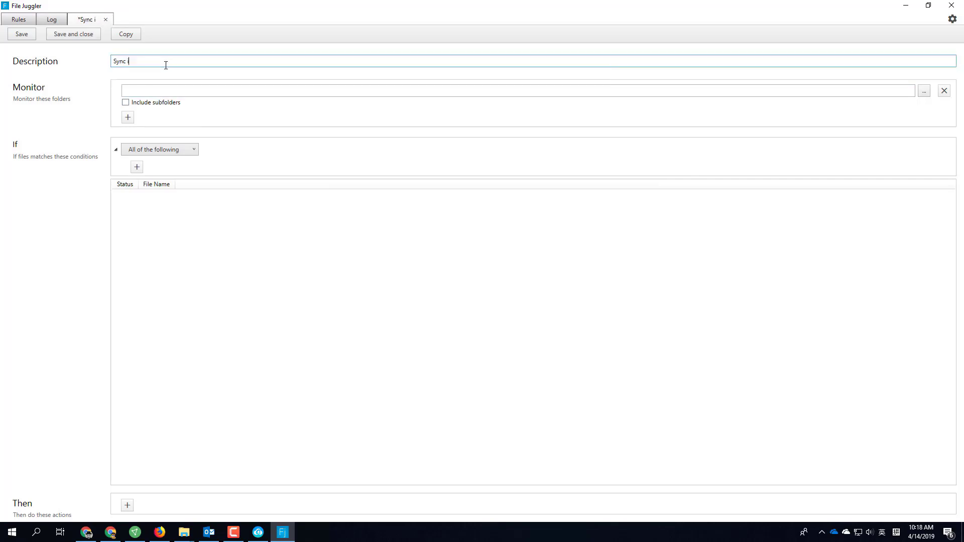
type("Cloud Music to OneDroi")
key("BackSpace")
key("BackSpace")
Finish the description and set iCloud Drive > Shortcuts > Music as the monitored folder.
type("ive")
left_click(125, 101)
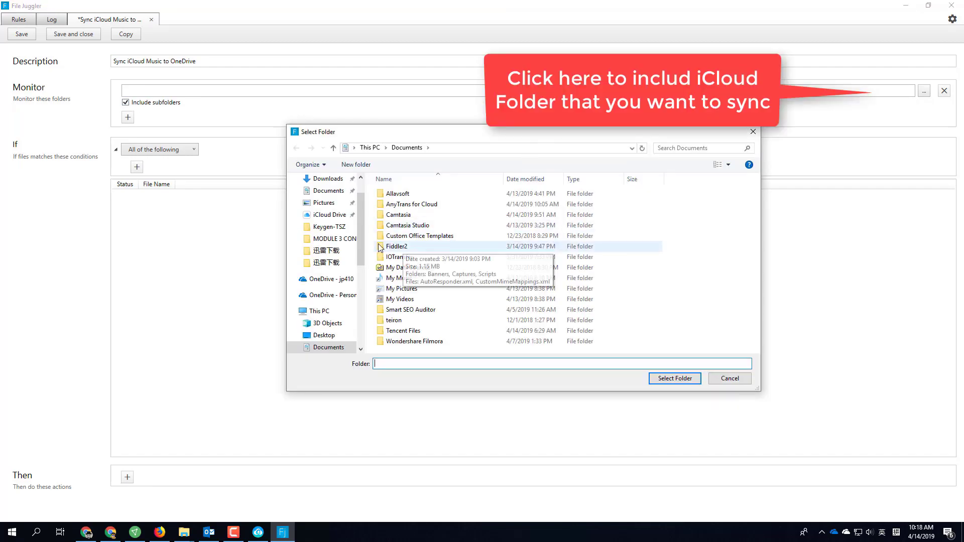
left_click_drag(360, 241, 370, 211)
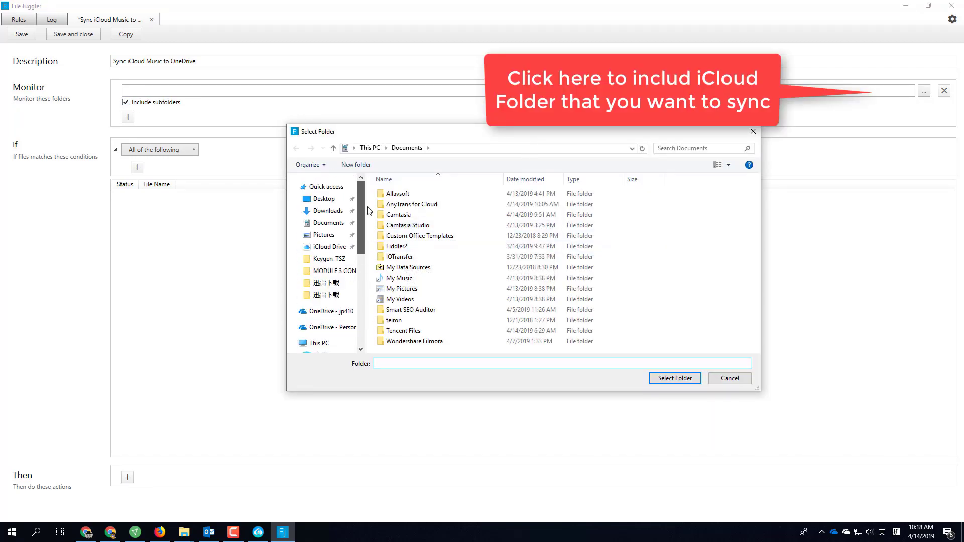
left_click(329, 247)
double_click(447, 241)
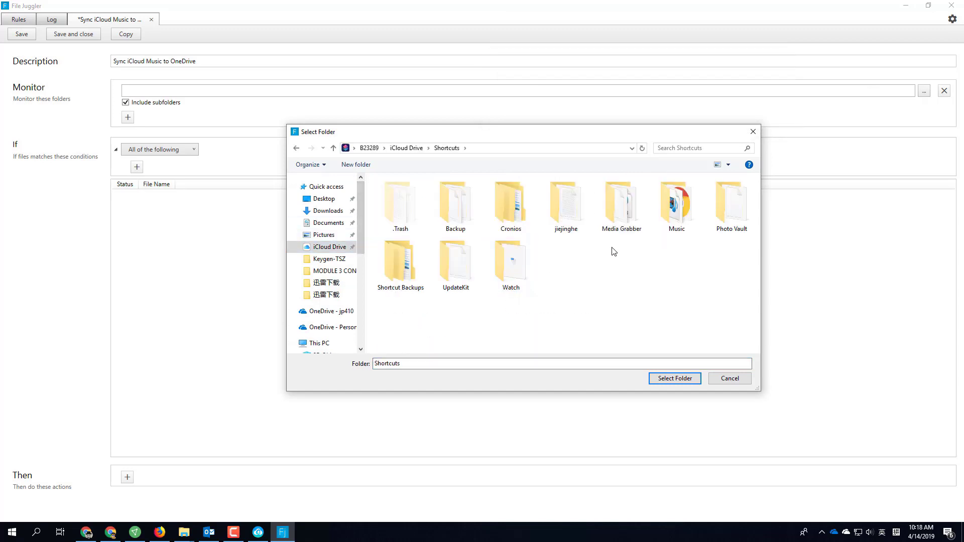
left_click(679, 213)
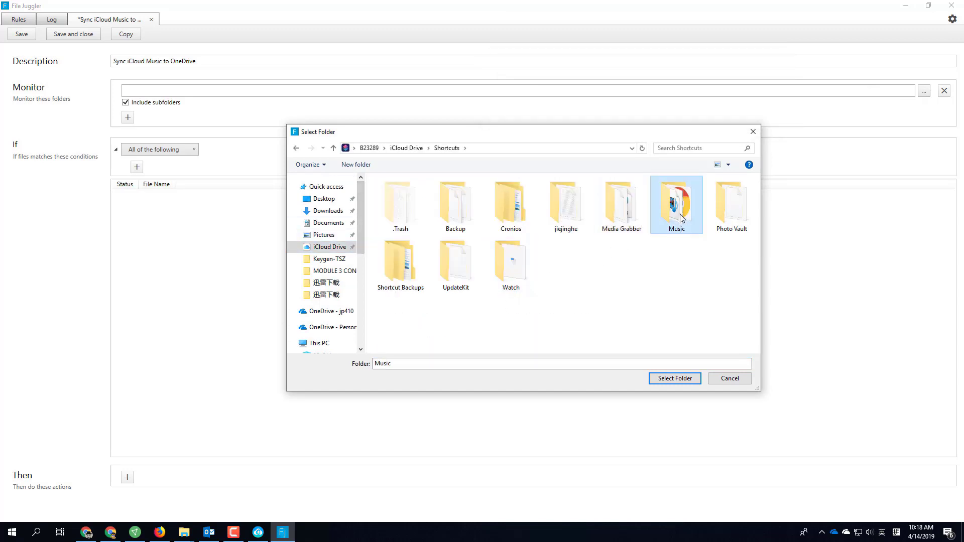
left_click(679, 377)
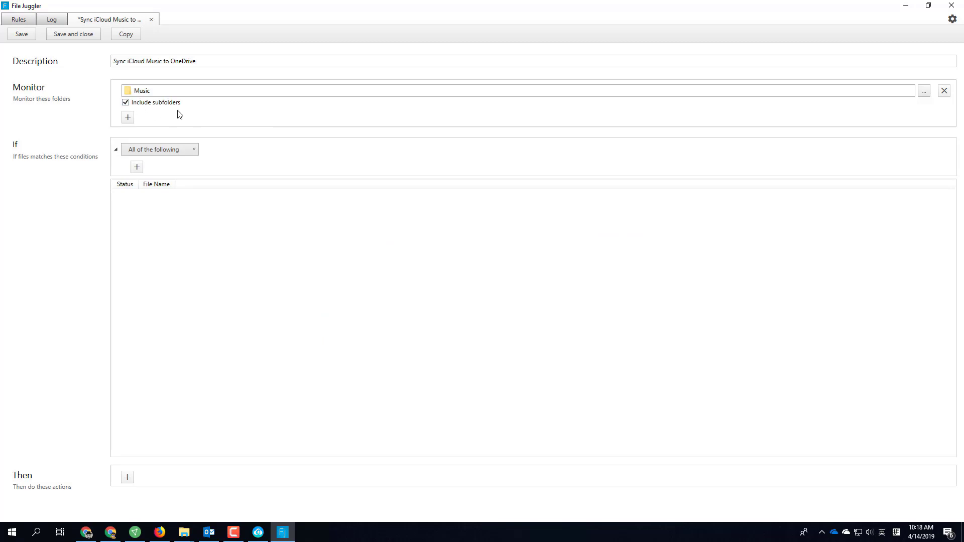
Add File extension conditions for mp3 and m4a, and clear the third condition's value.
left_click(136, 166)
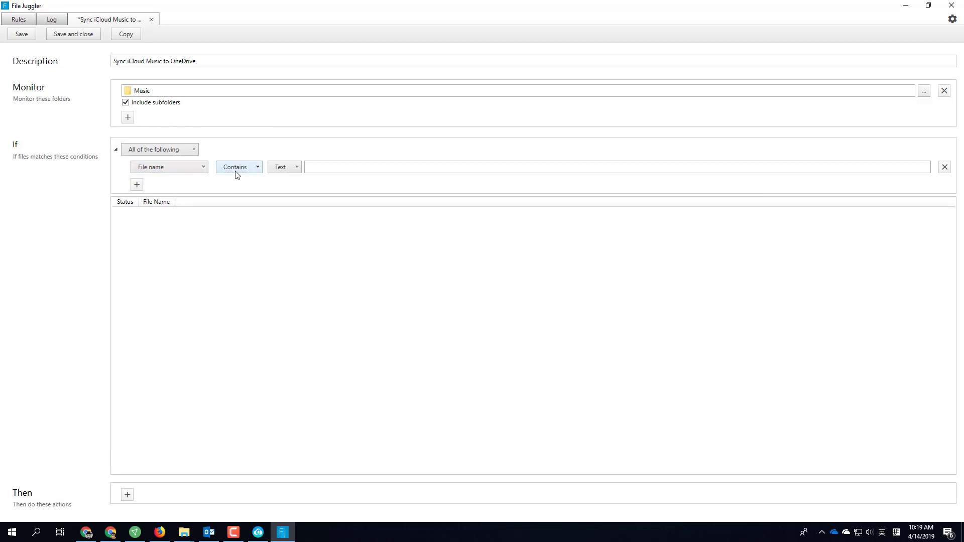
left_click(200, 169)
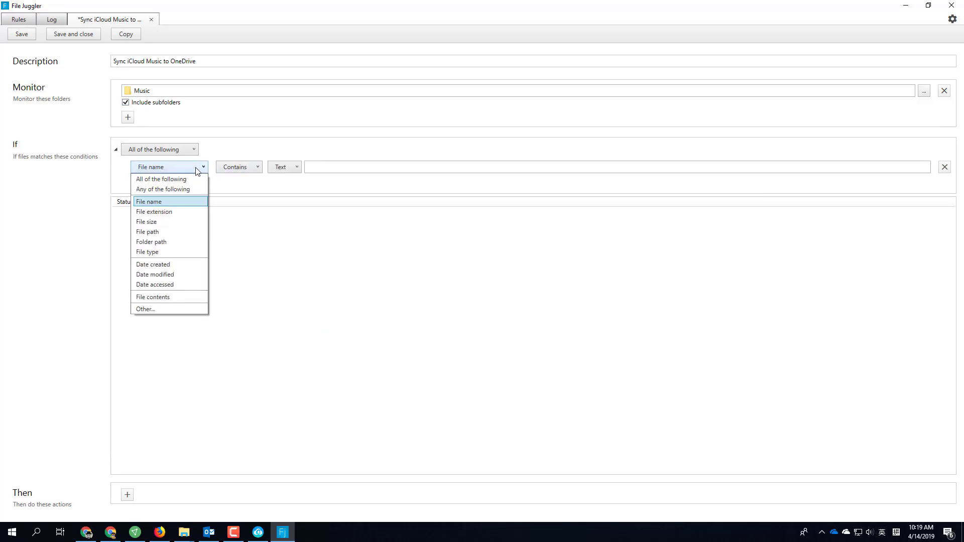
left_click(170, 215)
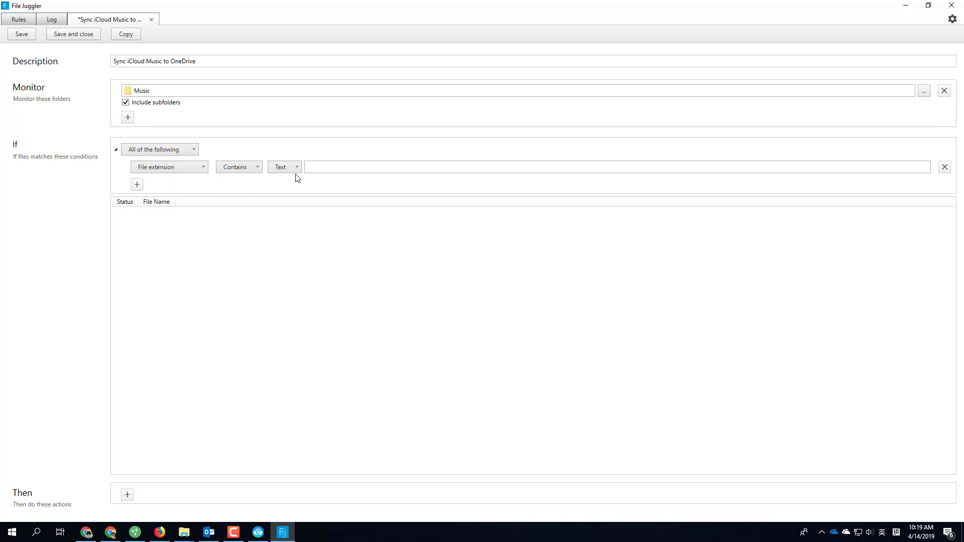
left_click(340, 168)
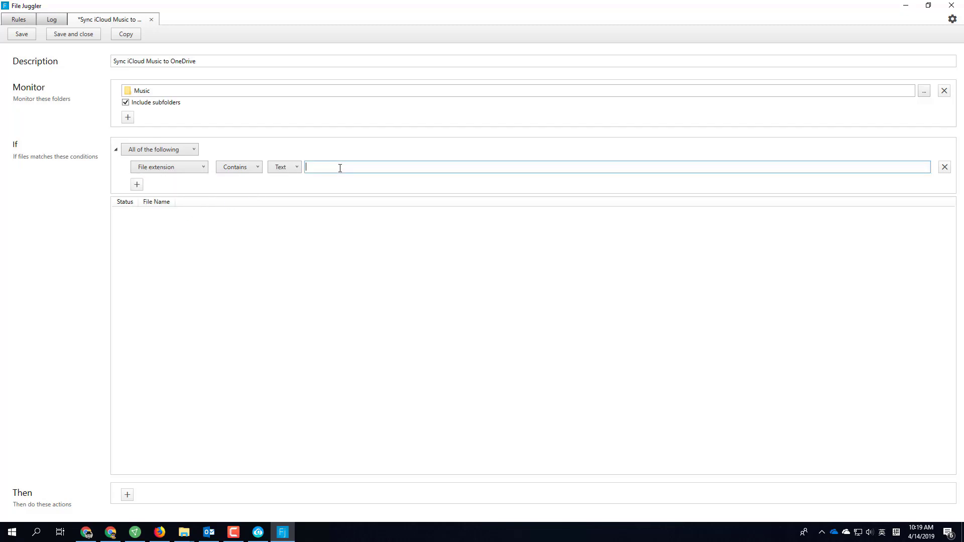
type("mp3")
key("Return")
type("m4")
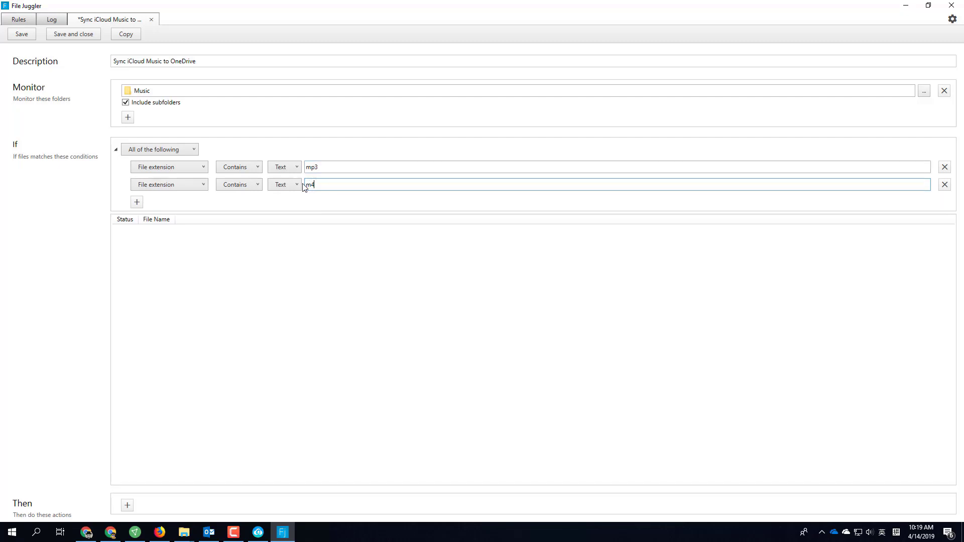
type("a")
key("Return")
key("BackSpace")
key("BackSpace")
key("BackSpace")
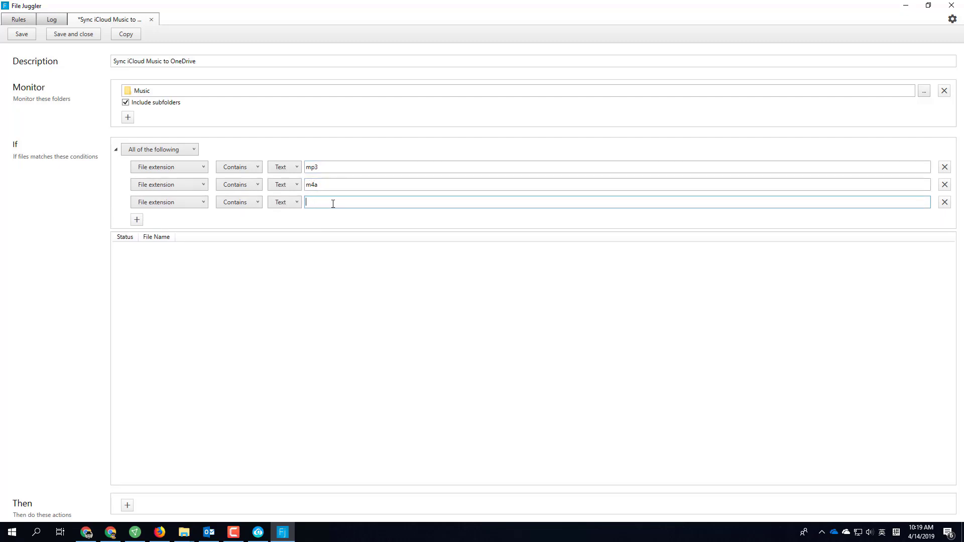
Set the third extension condition to flac and match files meeting any of the conditions.
type("flac")
left_click(159, 149)
left_click(154, 182)
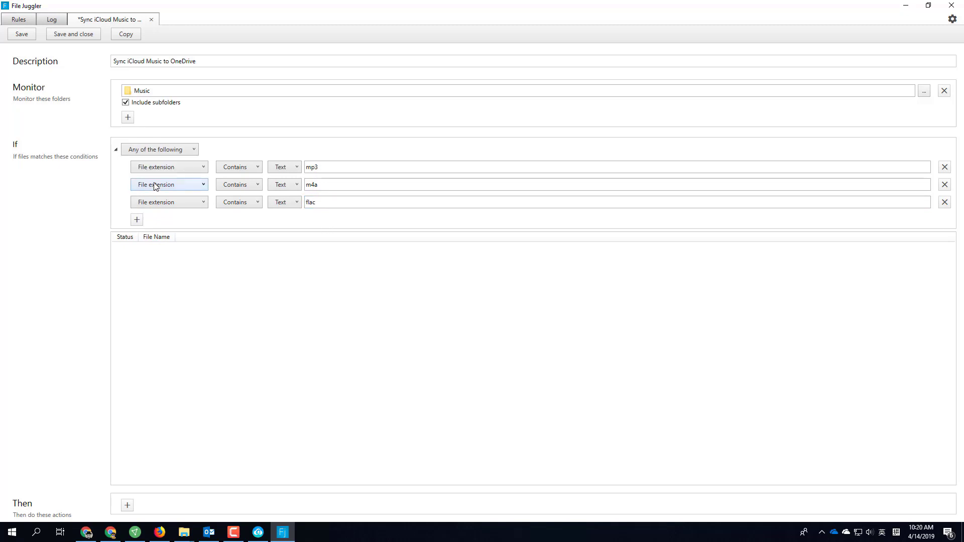
Add a Copy file action targeting OneDrive - Personal > Music, then save the rule.
left_click(127, 505)
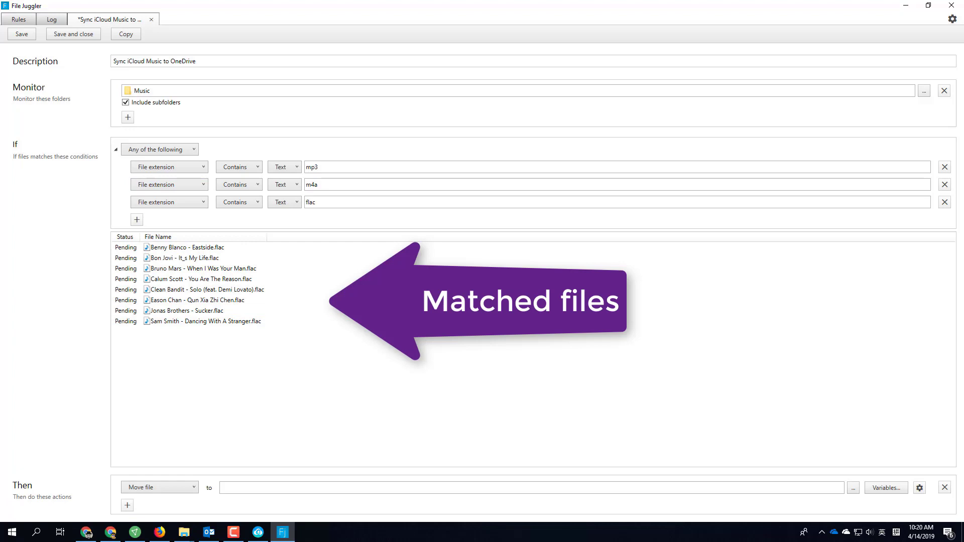
left_click(180, 487)
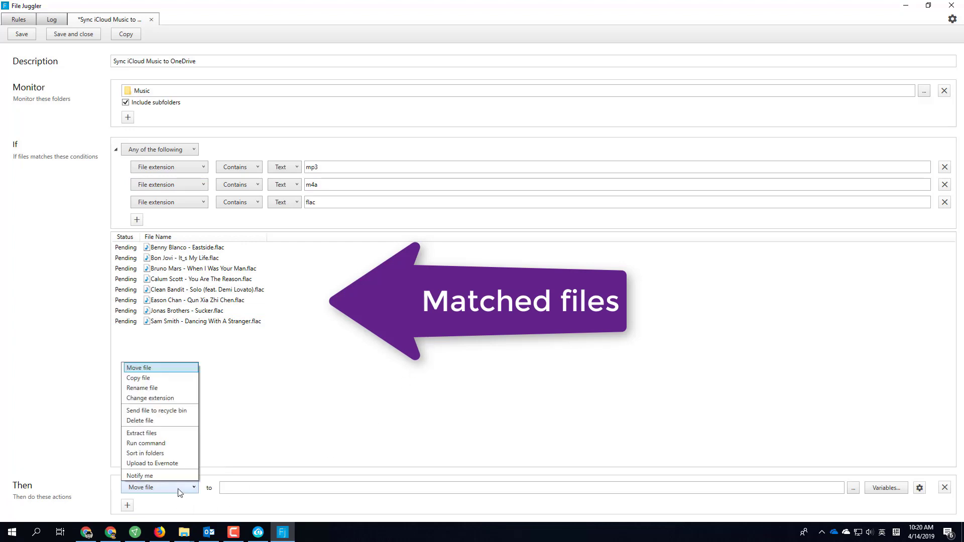
left_click(173, 377)
left_click(245, 487)
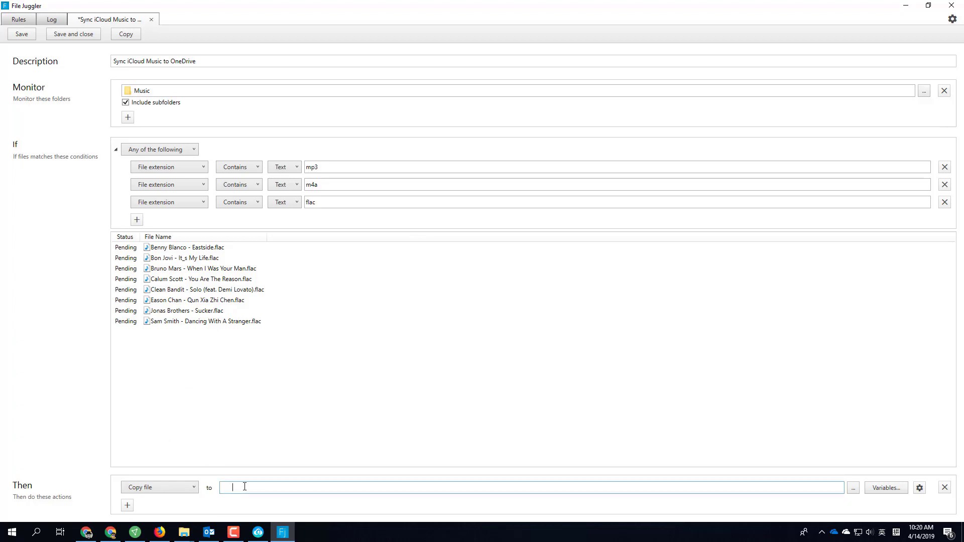
left_click(853, 487)
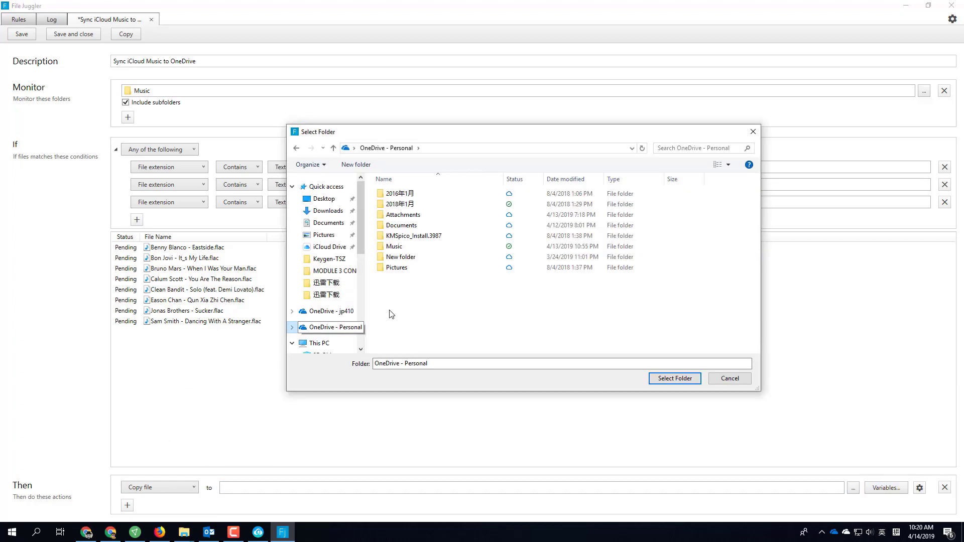
left_click(416, 247)
left_click(686, 383)
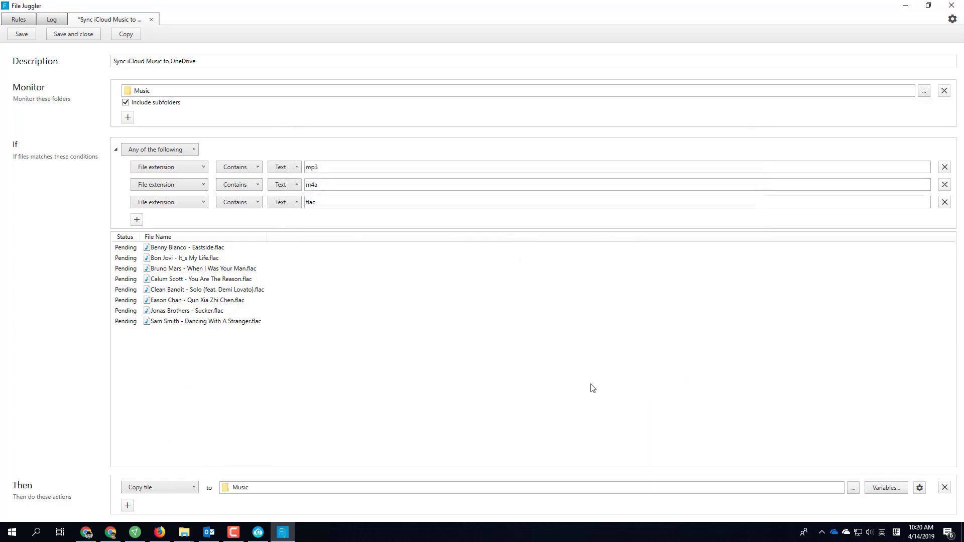
left_click(72, 36)
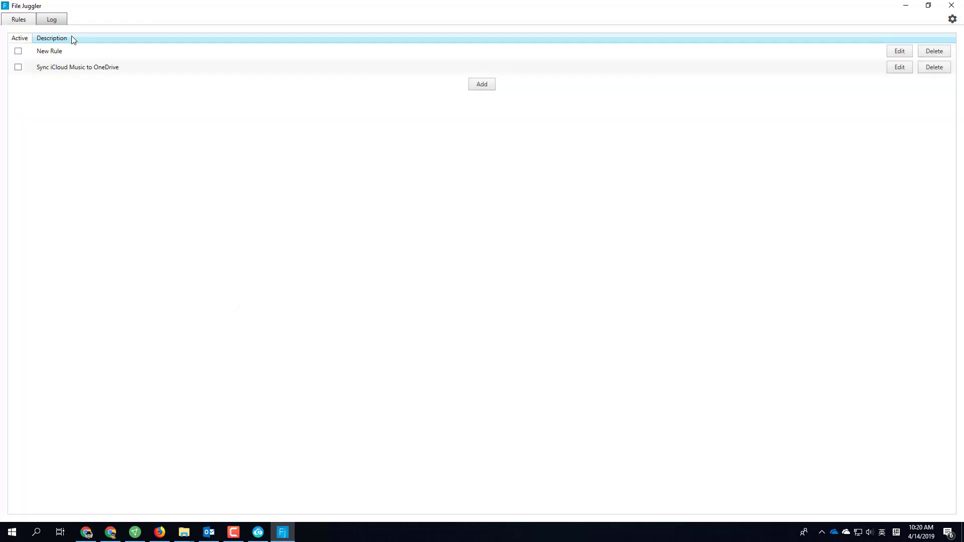
Activate the Sync iCloud Music to OneDrive rule and open OneDrive - Personal's Music folder in File Explorer.
left_click(18, 68)
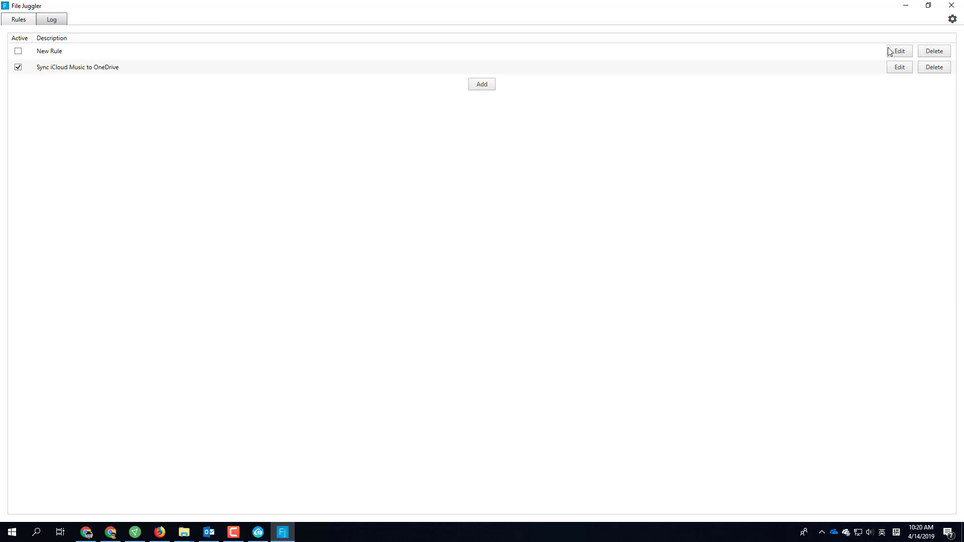
left_click(905, 6)
left_click(378, 342)
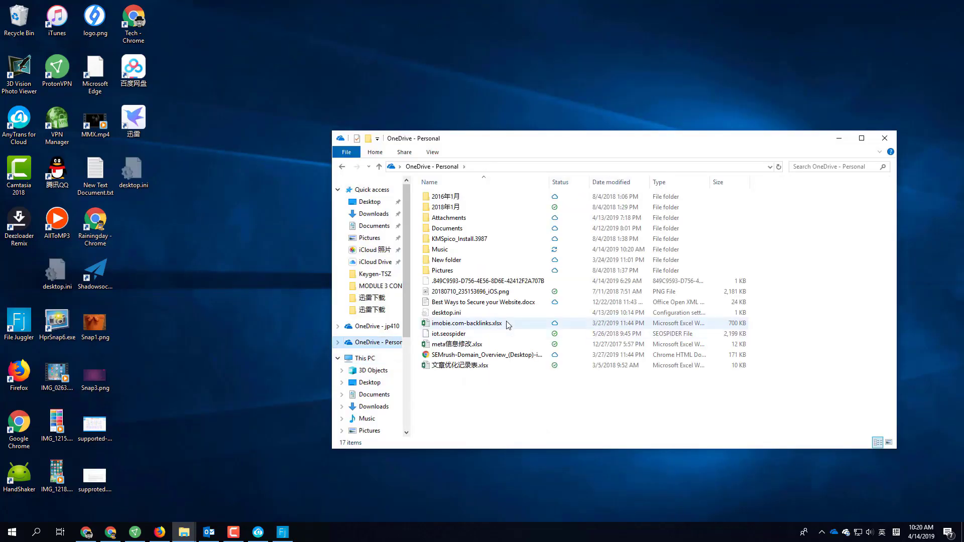
double_click(470, 249)
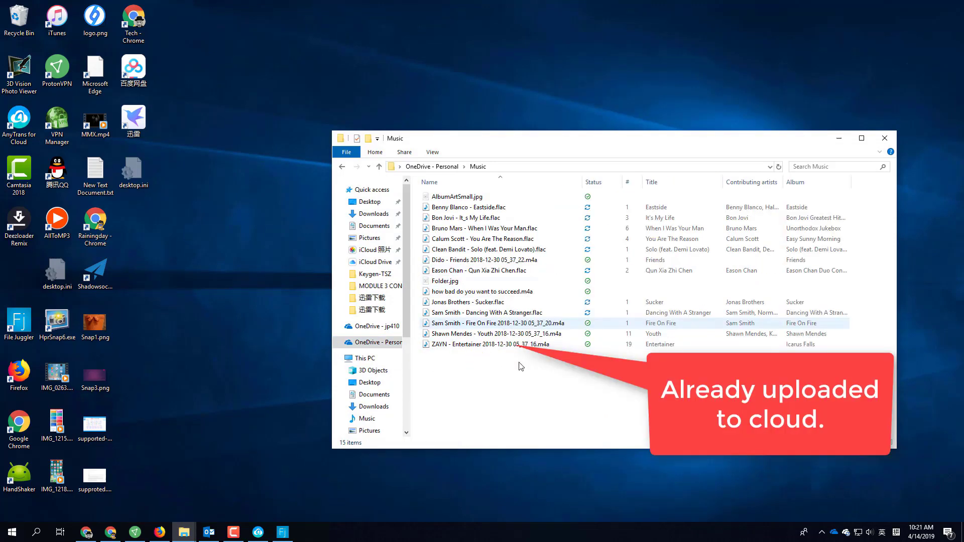
Bring up AnyTrans for Cloud to check the sync task's progress, then hide it again.
left_click(256, 537)
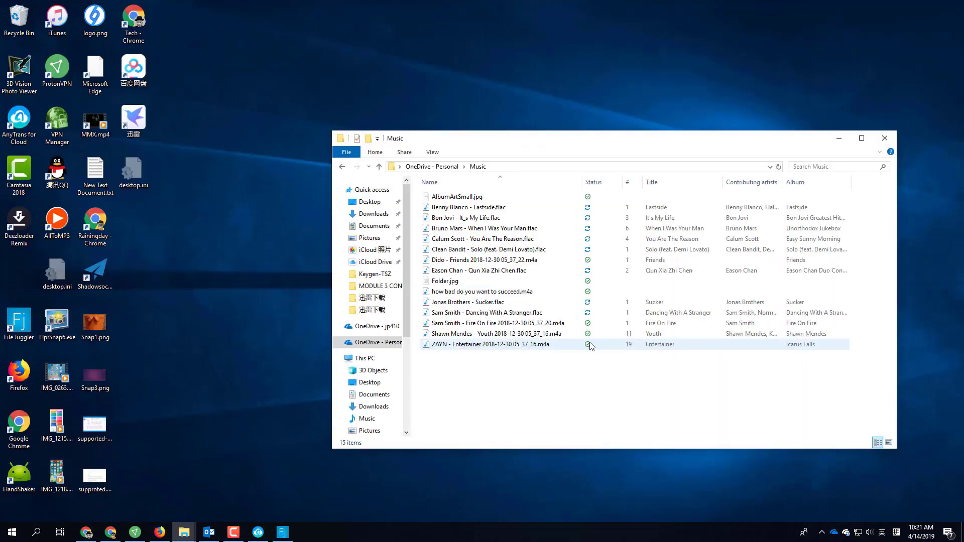
left_click(260, 534)
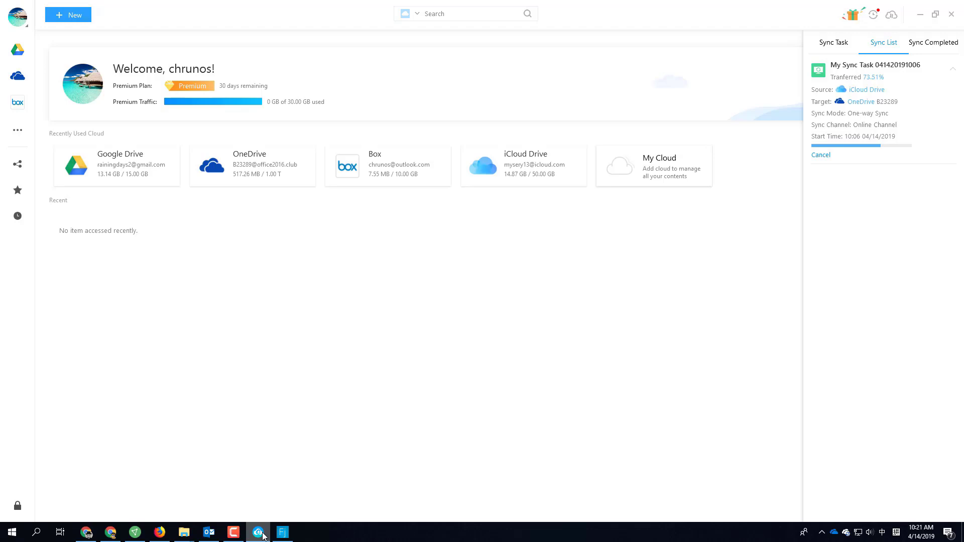
left_click(262, 535)
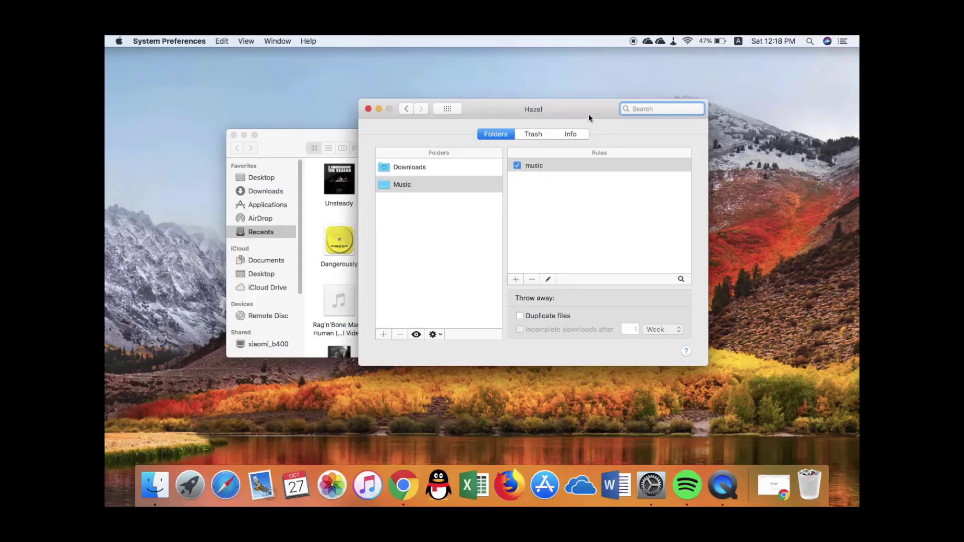
left_click(628, 290)
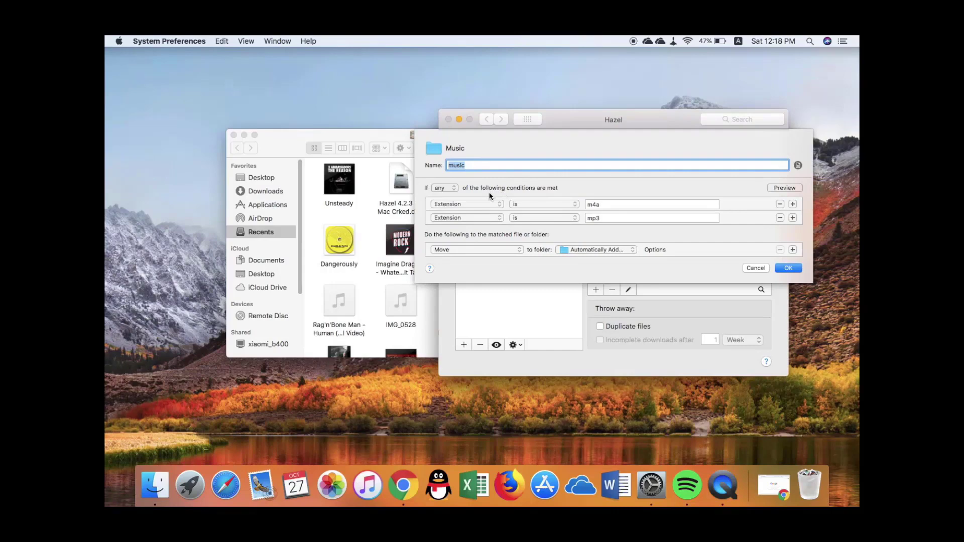
Beside Hazel's music rule, browse iCloud Drive's Shortcuts folder in Finder and reposition the Finder windows.
left_click(504, 164)
left_click_drag(371, 136, 291, 138)
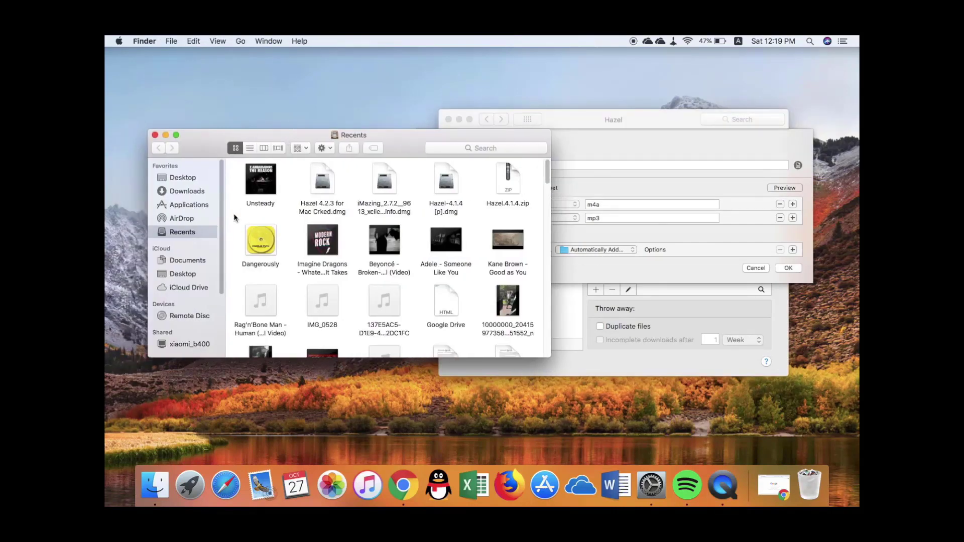
left_click(192, 287)
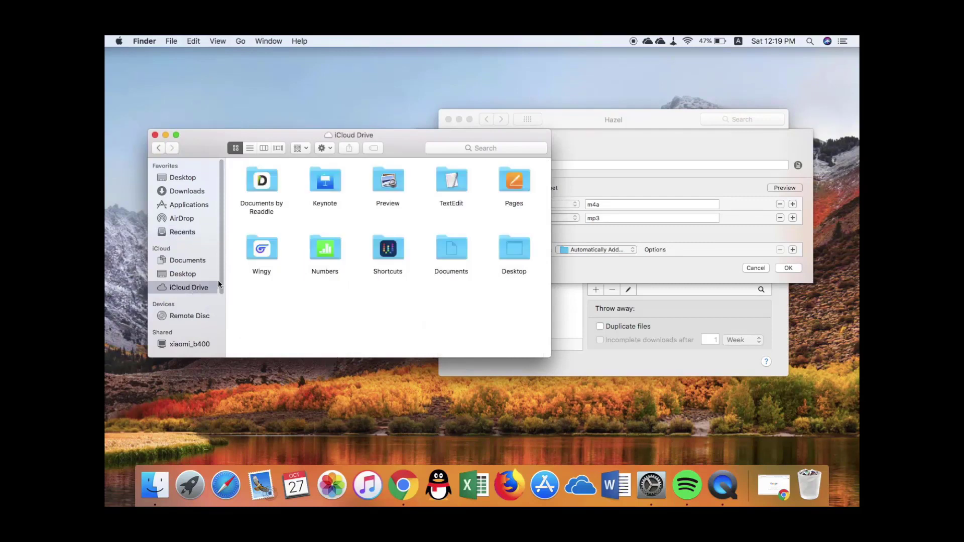
double_click(388, 251)
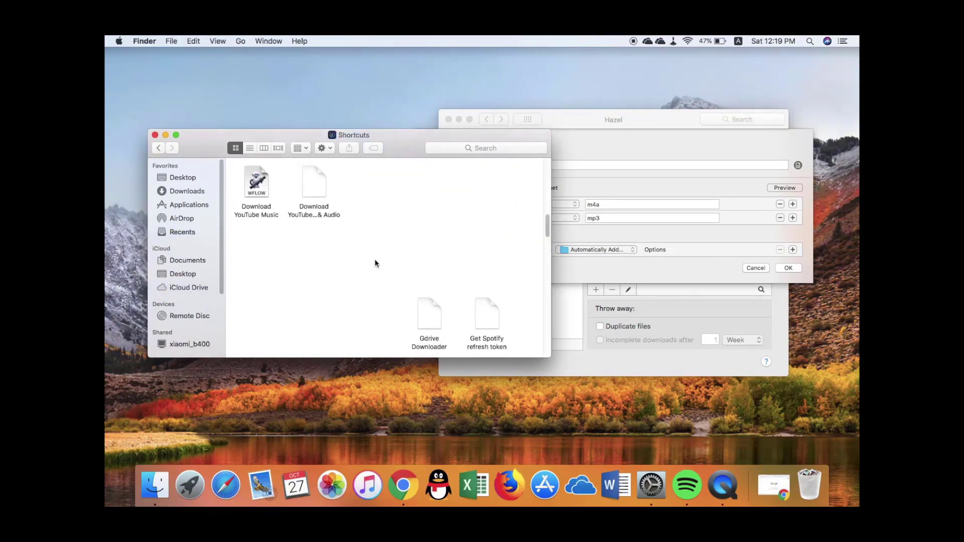
scroll(375, 261, "up", 3)
scroll(374, 258, "up", 5)
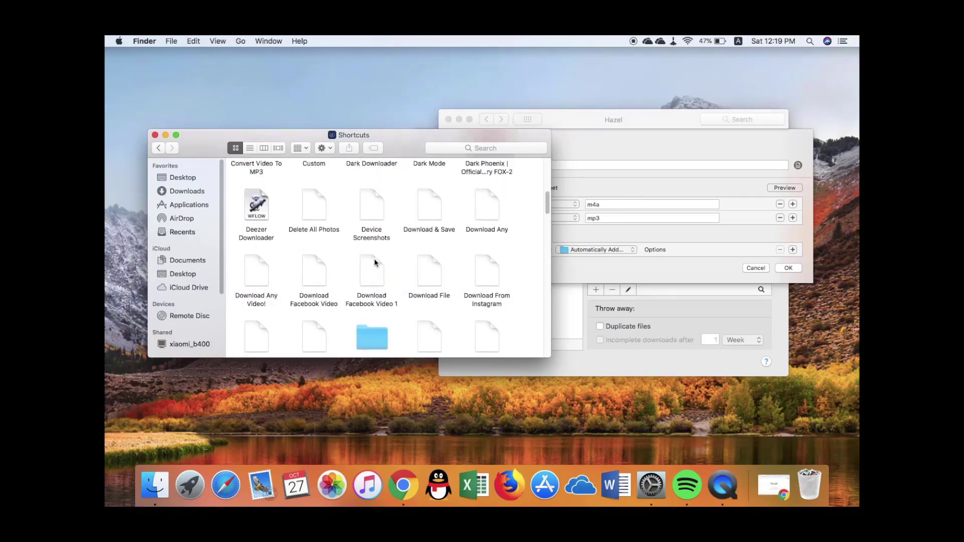
scroll(375, 258, "down", 10)
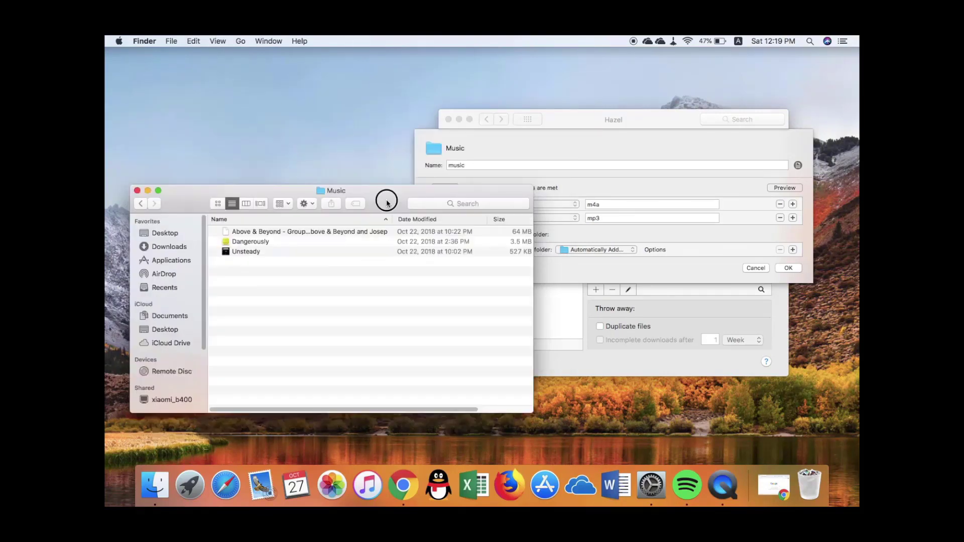
left_click_drag(387, 200, 383, 286)
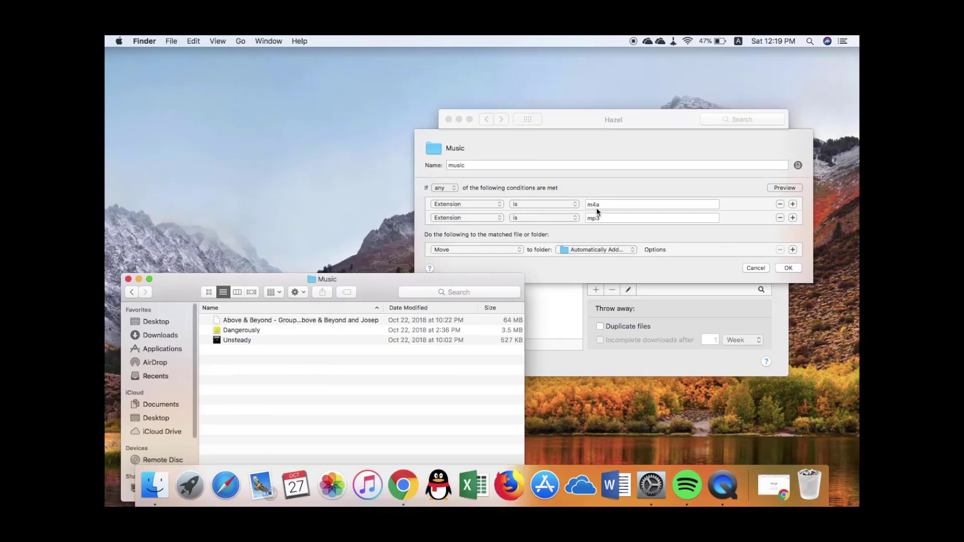